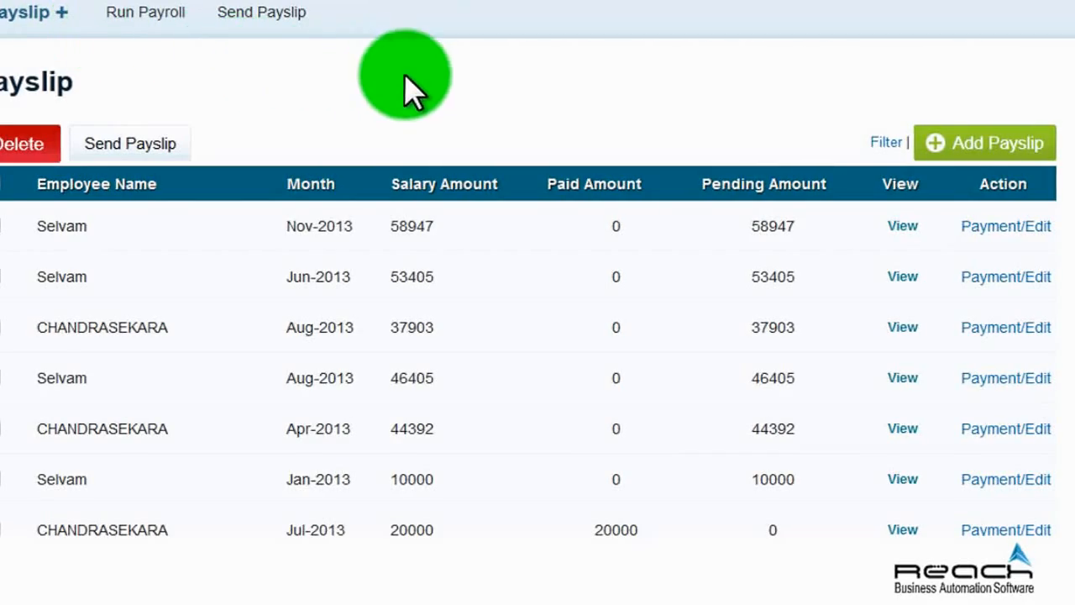
Start a new payslip for salary month Dec 2013 and choose the fourth employee listed, from the Mumbai branch.
click(959, 148)
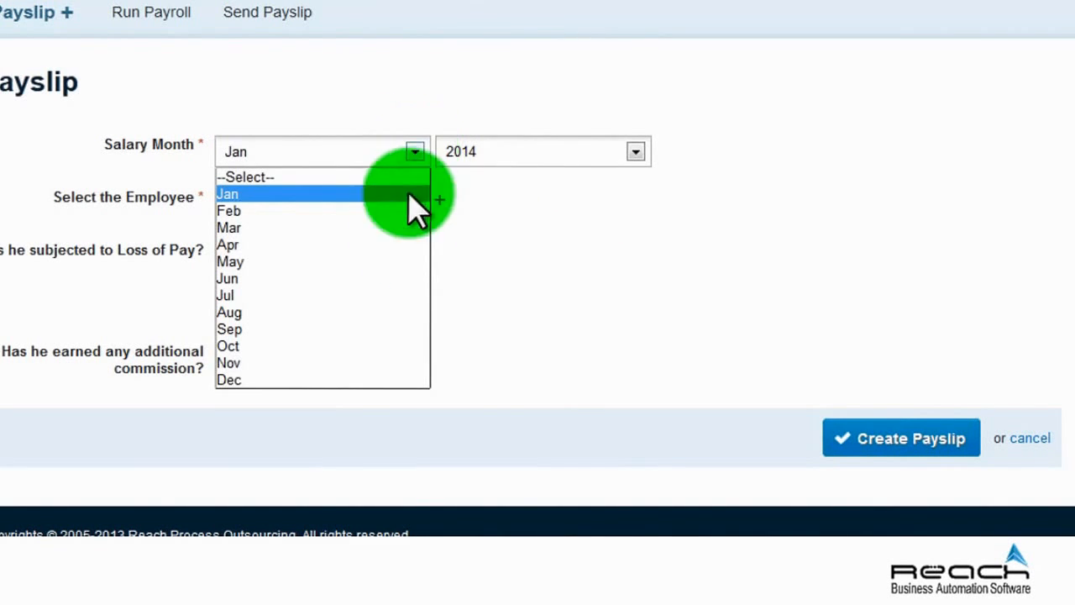
click(392, 380)
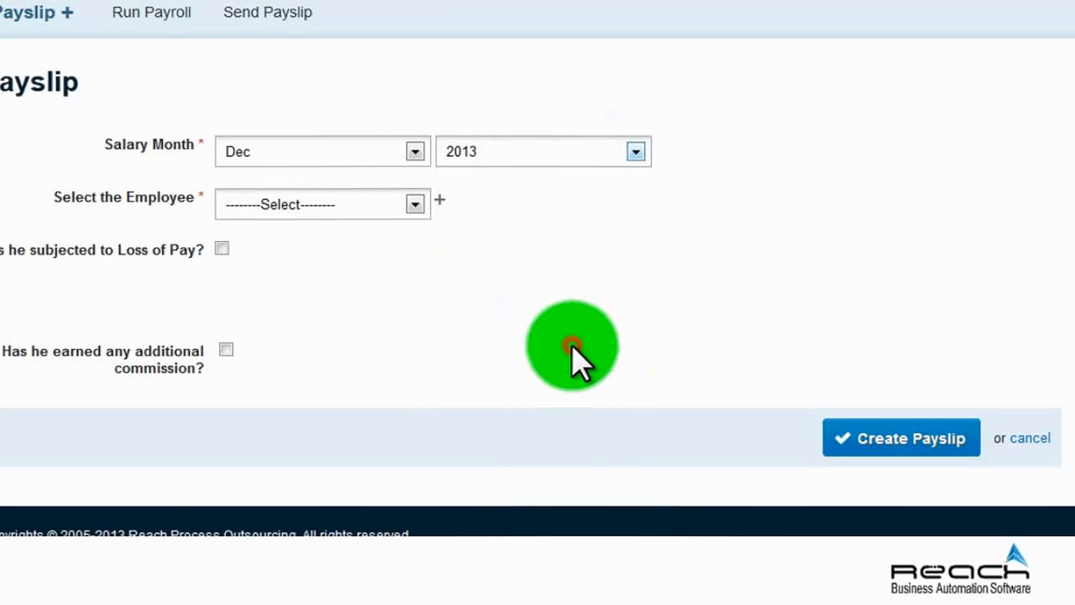
click(414, 204)
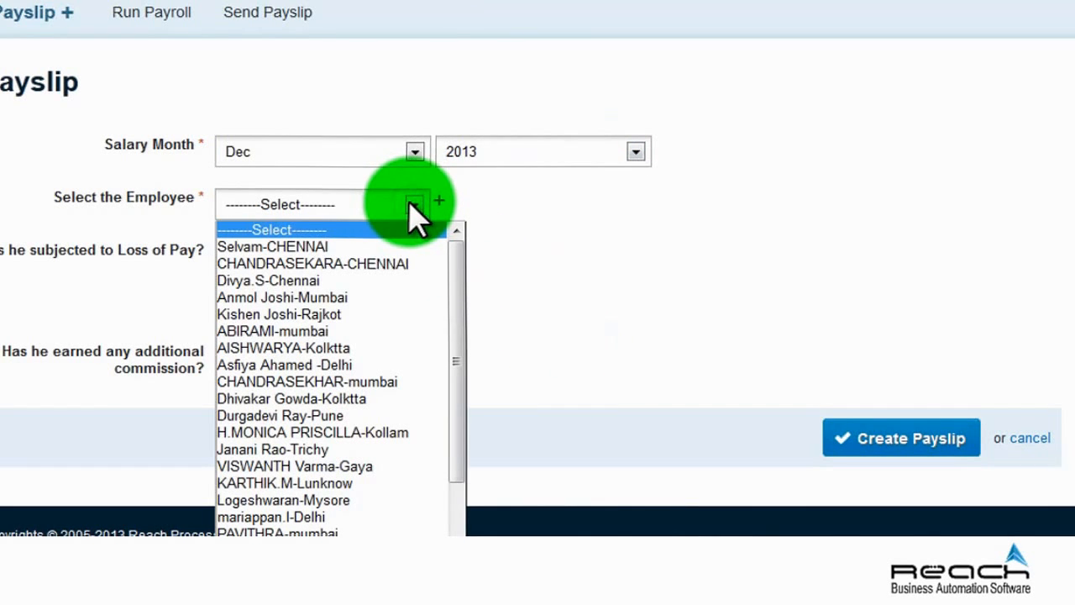
click(364, 297)
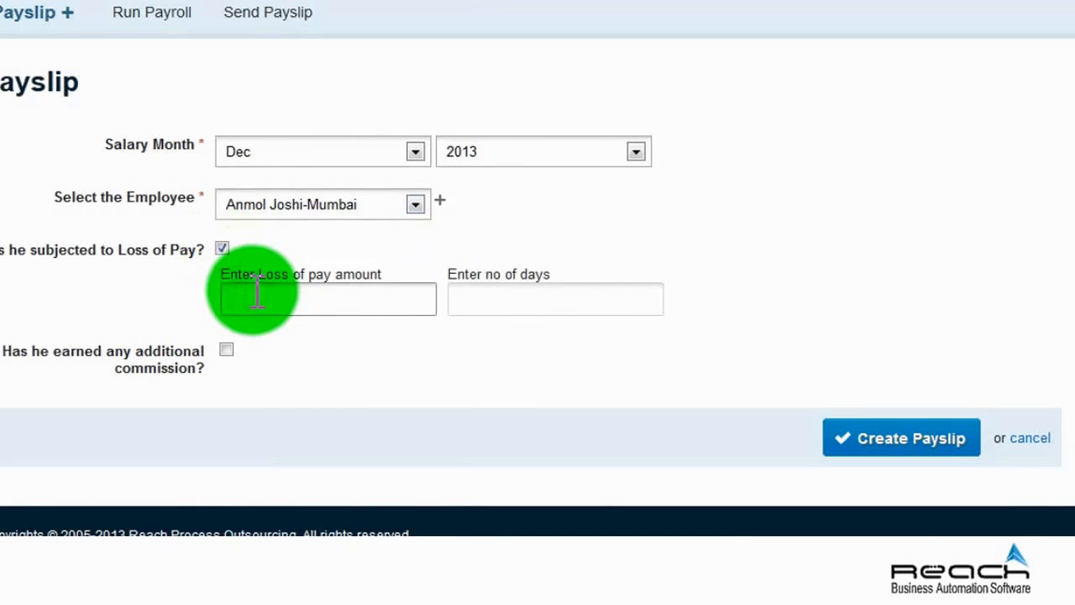
Create the payslip with a loss of pay of 8000 for 5 days and an additional commission of 12500.
click(256, 296)
text(8000)
click(473, 304)
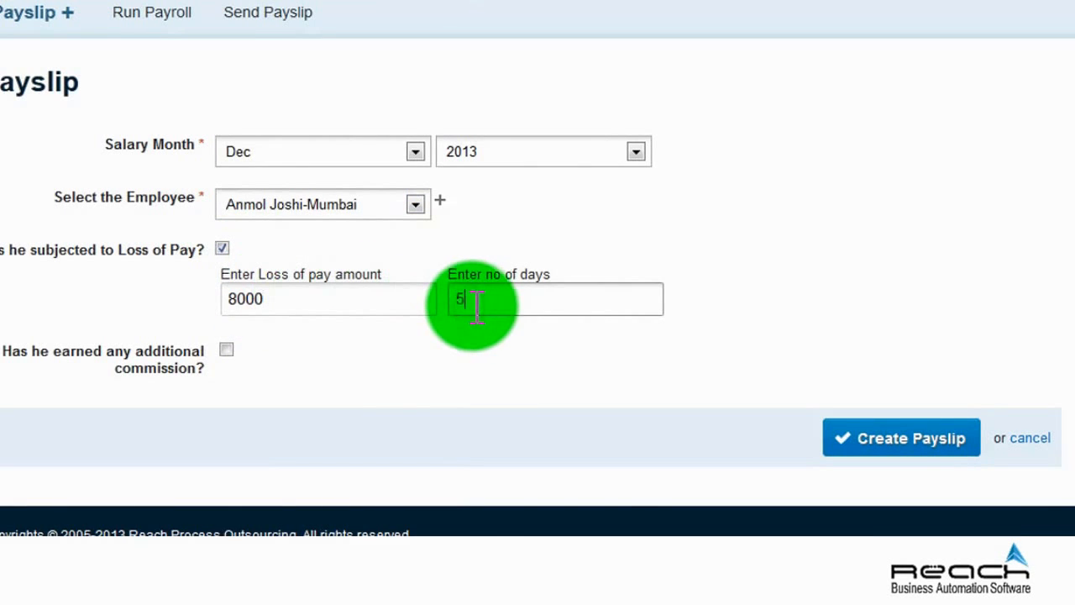
click(227, 349)
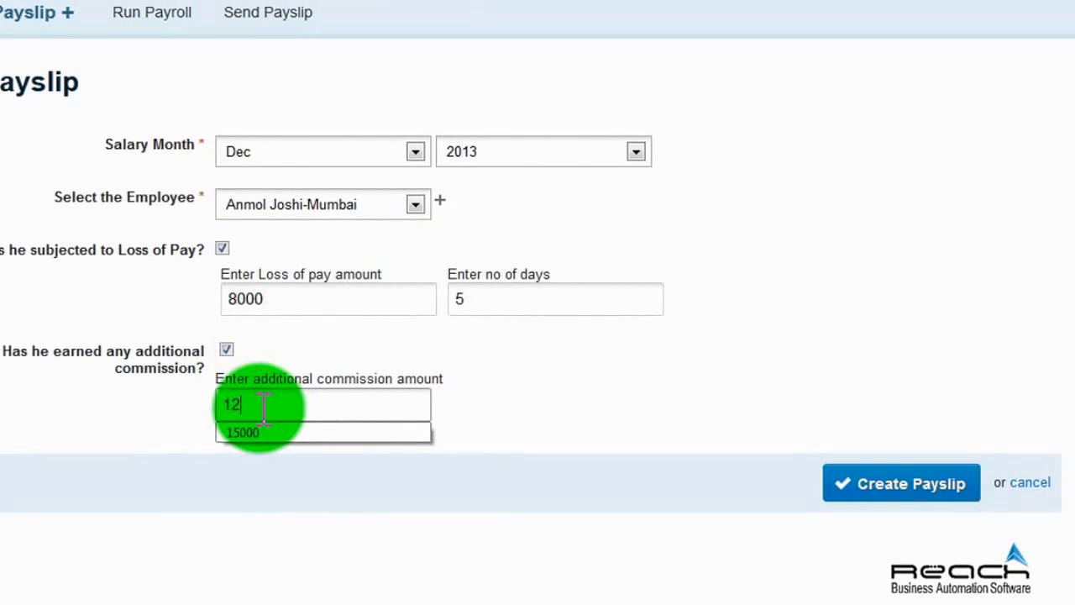
click(934, 487)
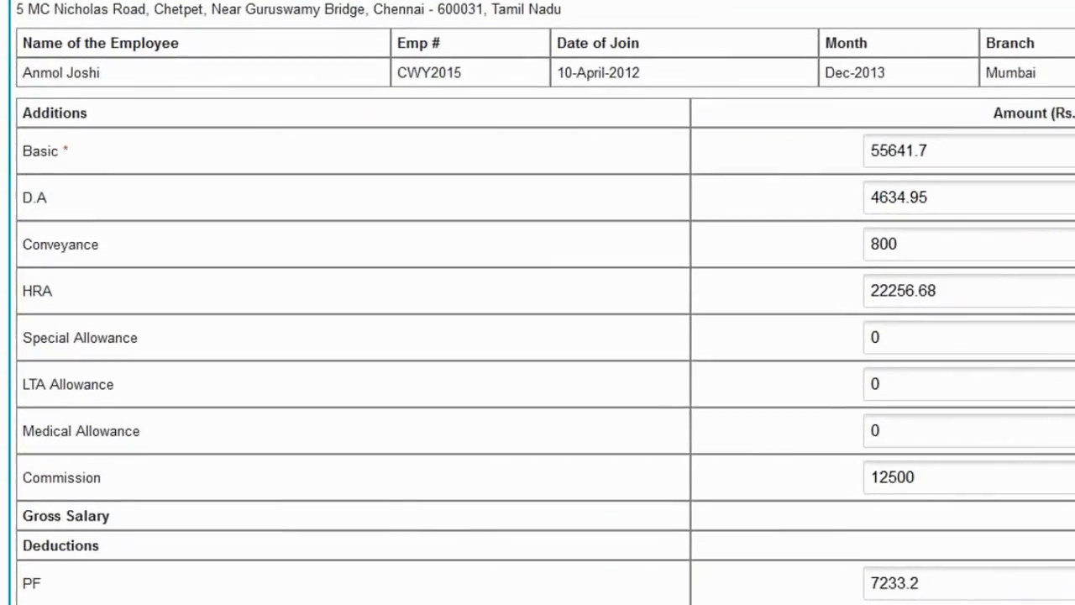
Save the payslip with a Special Allowance of 8500 and export it as a PDF.
double_click(916, 326)
text(8500)
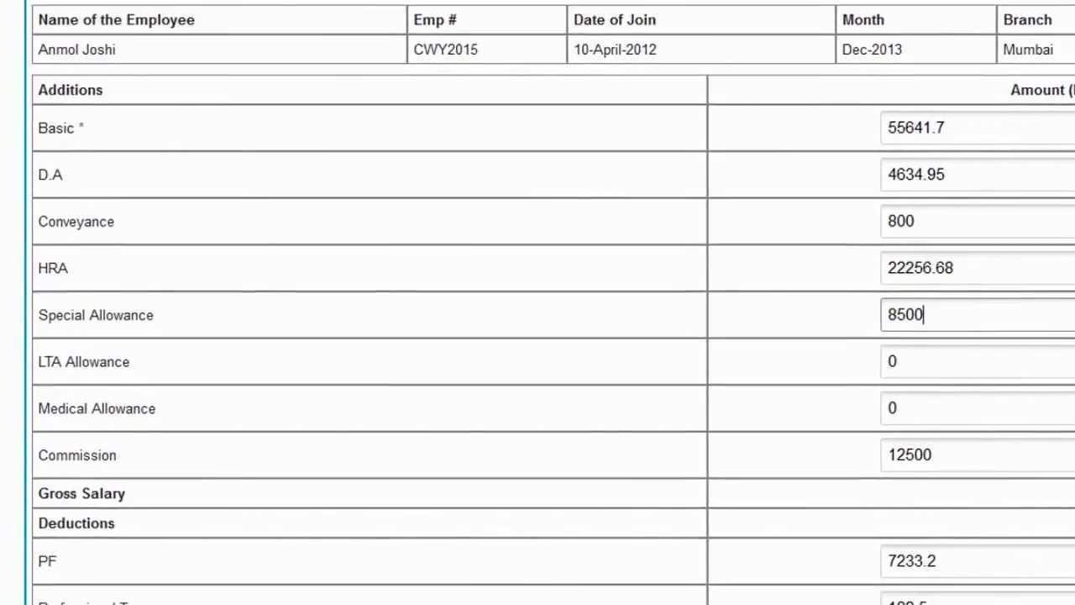
click(984, 480)
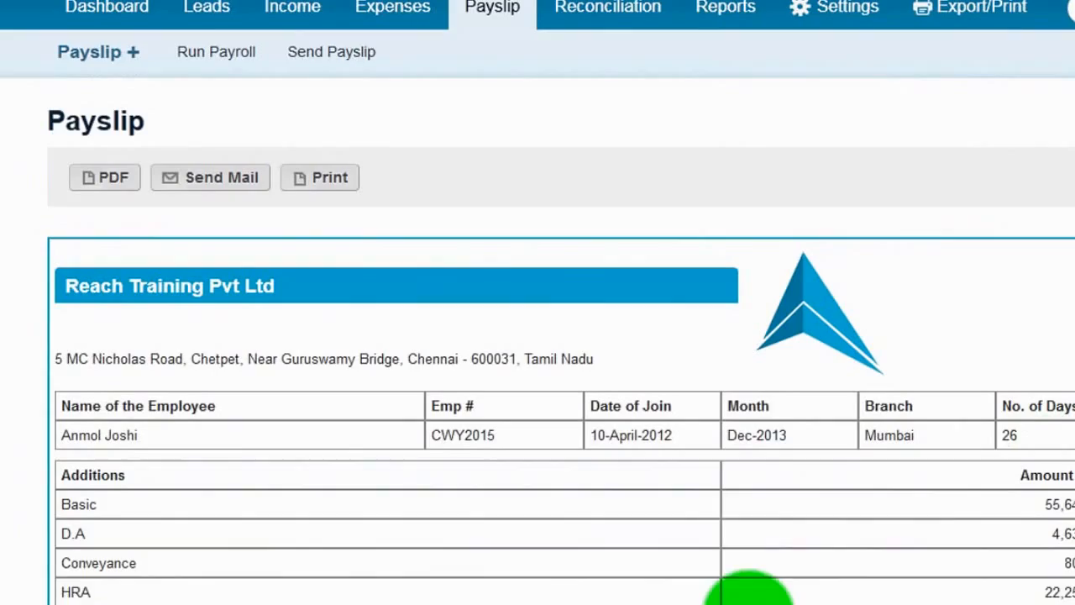
click(115, 183)
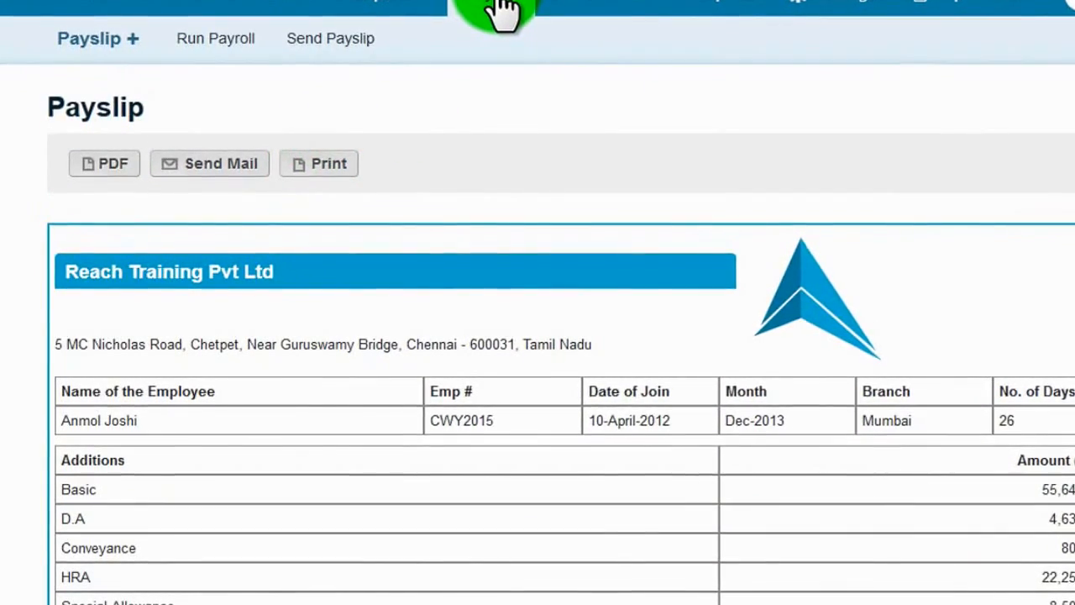
Run the payroll for Dec 2013 for all listed employees except the one whose payslip was created individually.
click(503, 10)
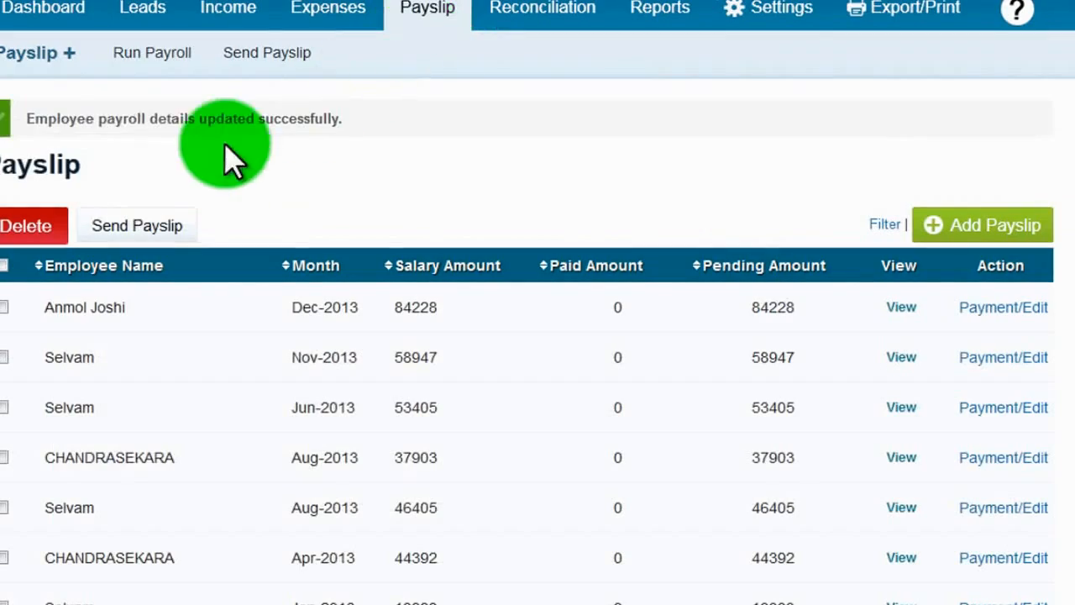
click(161, 52)
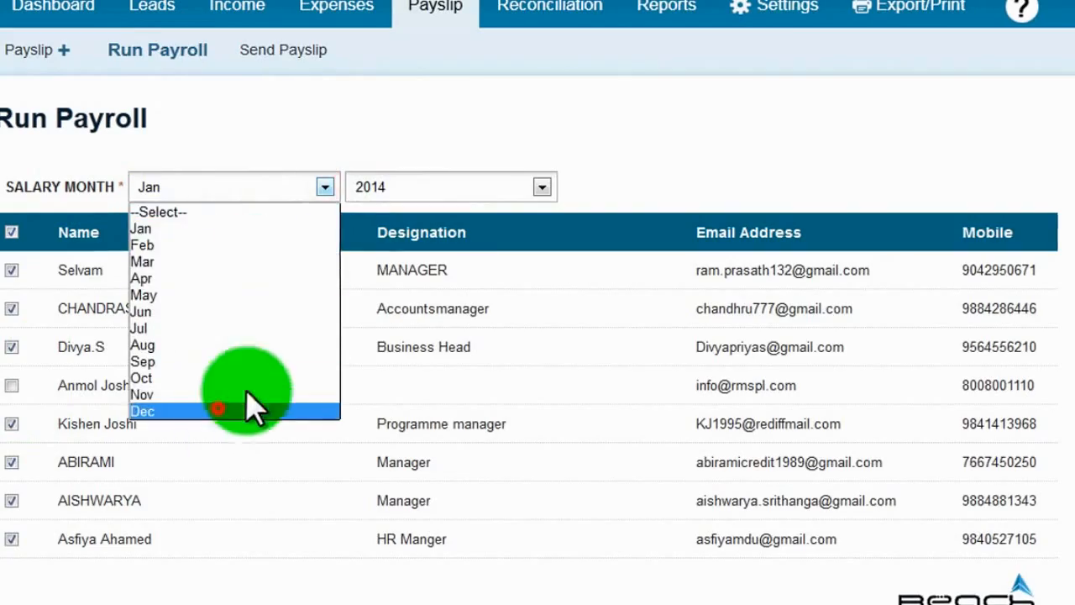
click(252, 409)
click(544, 188)
click(432, 377)
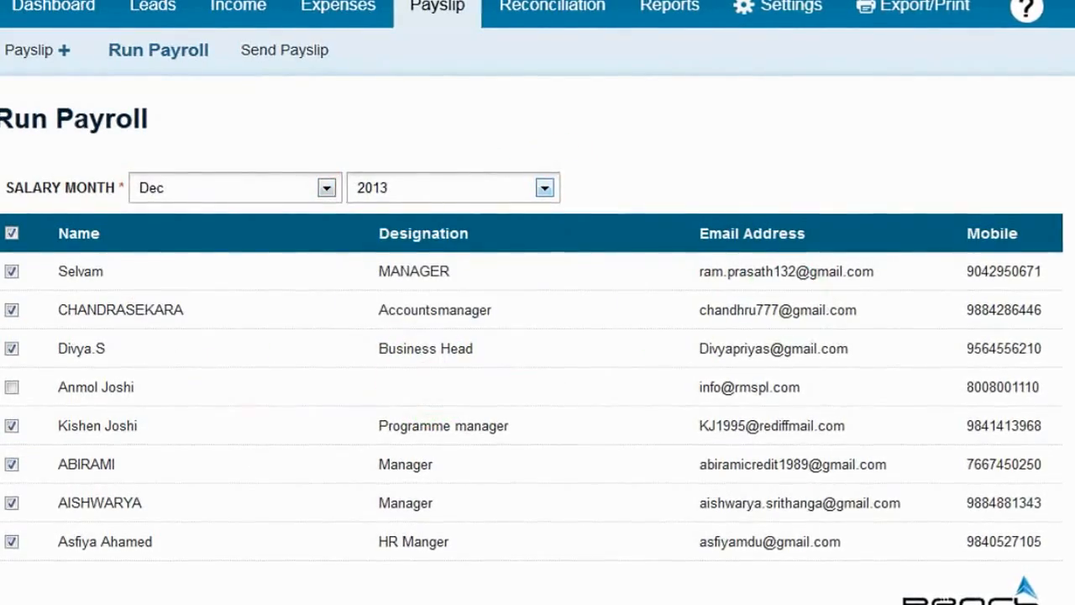
scroll(538, 337, down, 5)
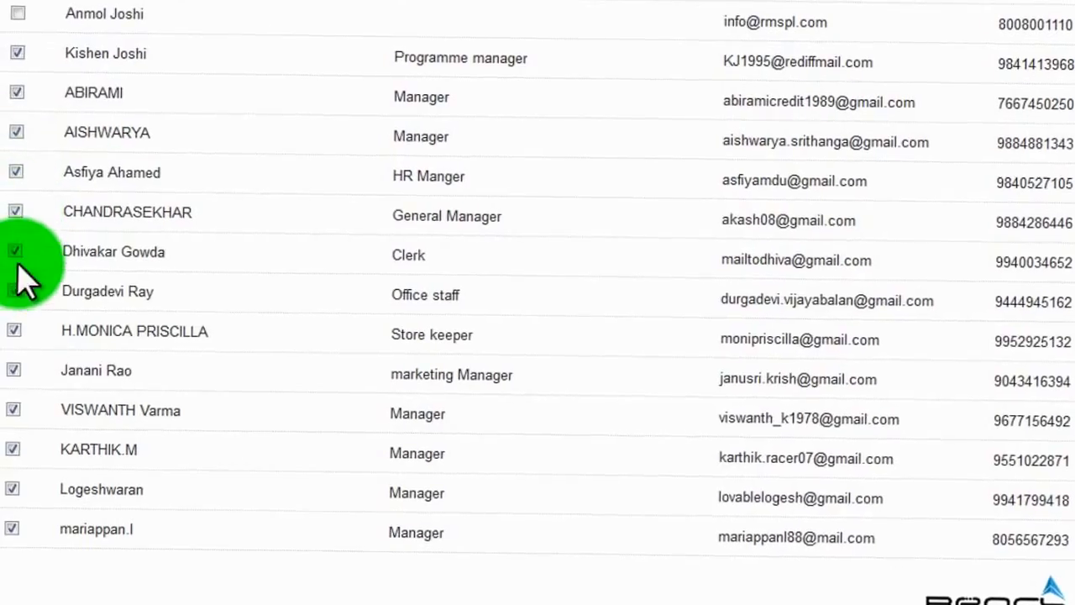
scroll(538, 336, down, 3)
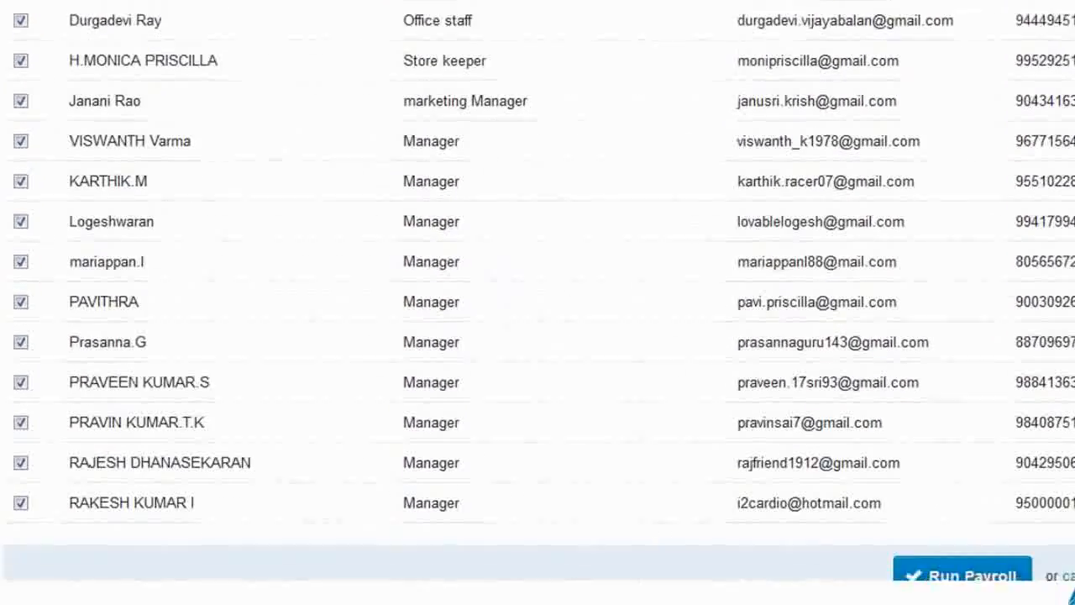
scroll(935, 532, down, 2)
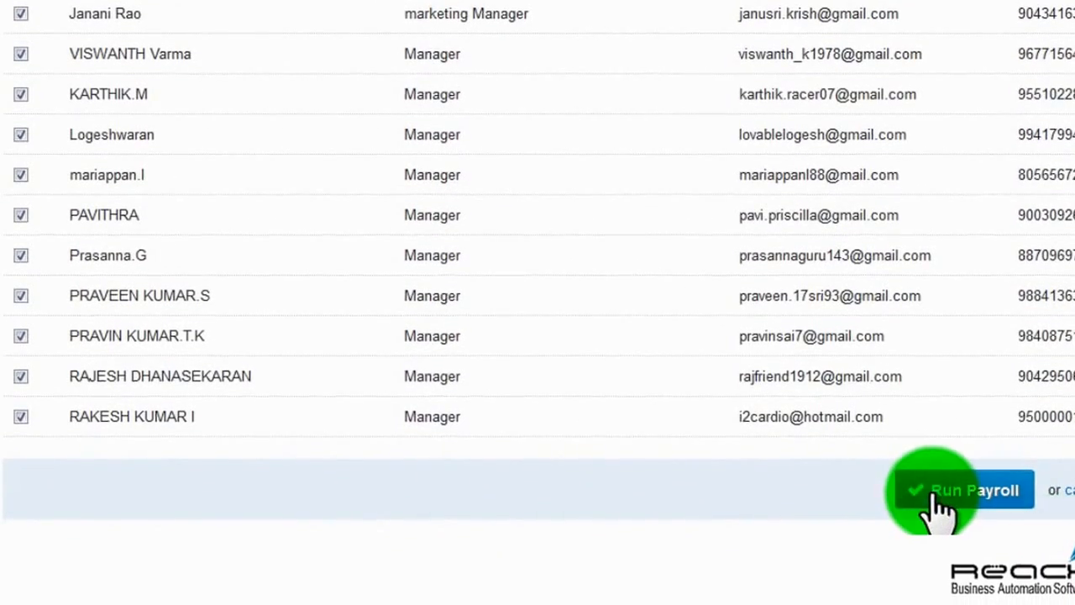
click(937, 495)
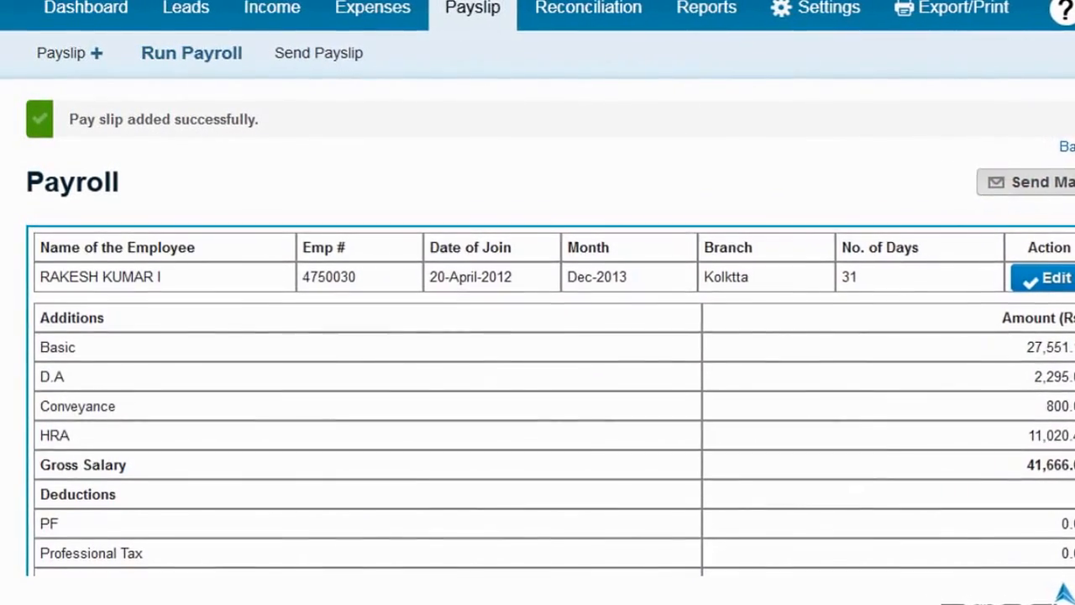
Review the additions, deductions and net salaries in the generated Dec 2013 employee payslips.
scroll(537, 336, down, 5)
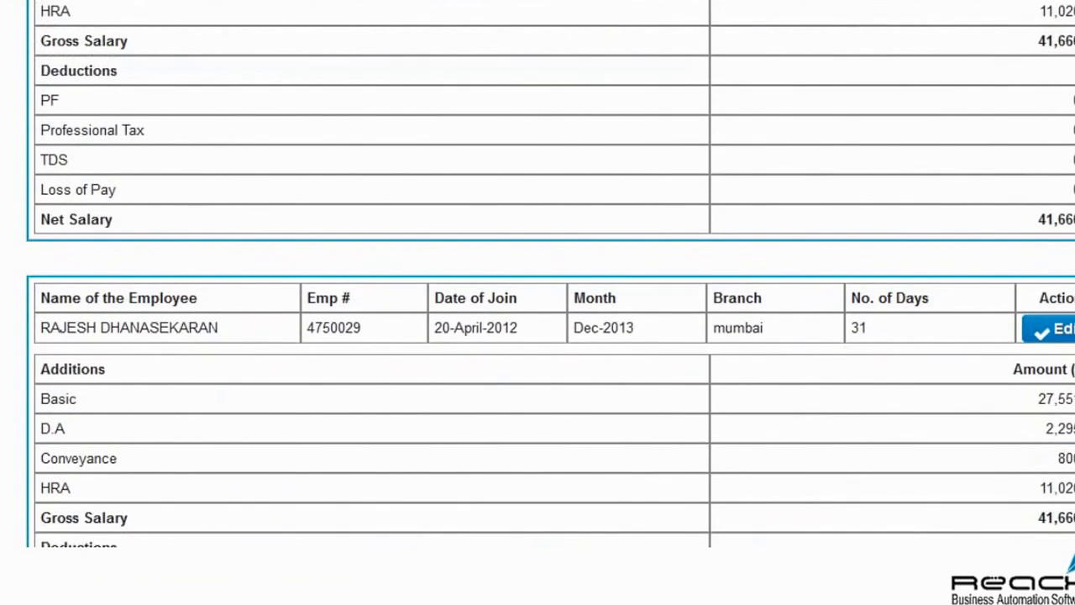
scroll(538, 336, down, 4)
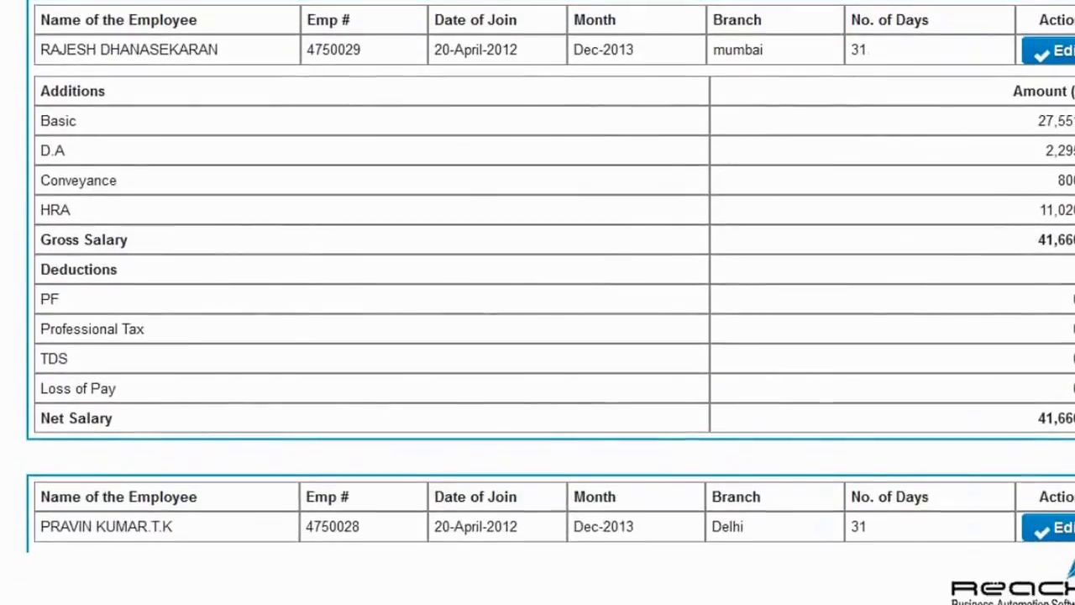
scroll(538, 336, down, 7)
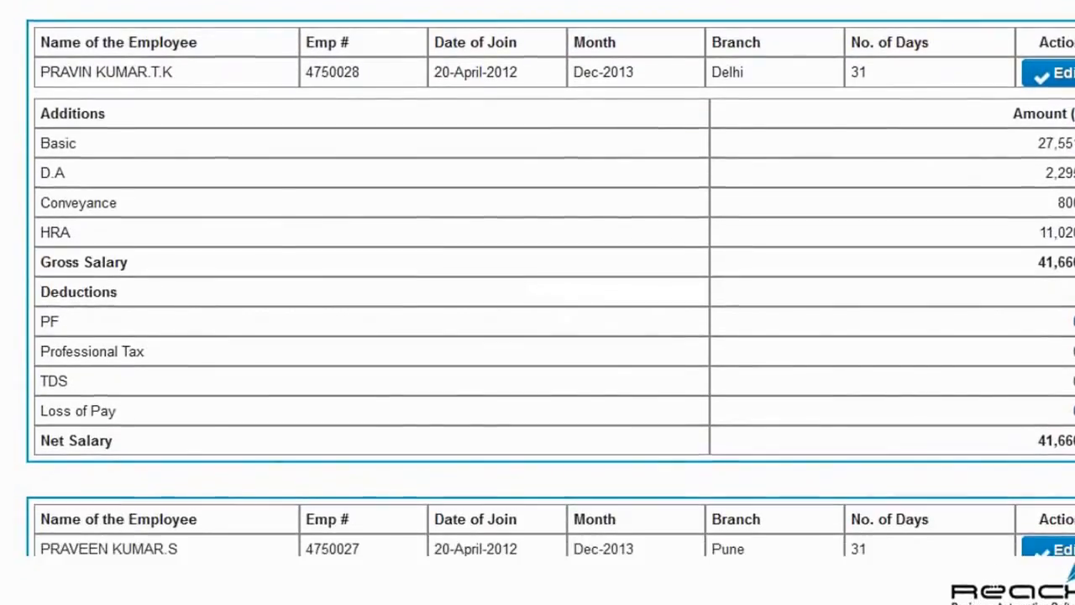
scroll(538, 336, down, 10)
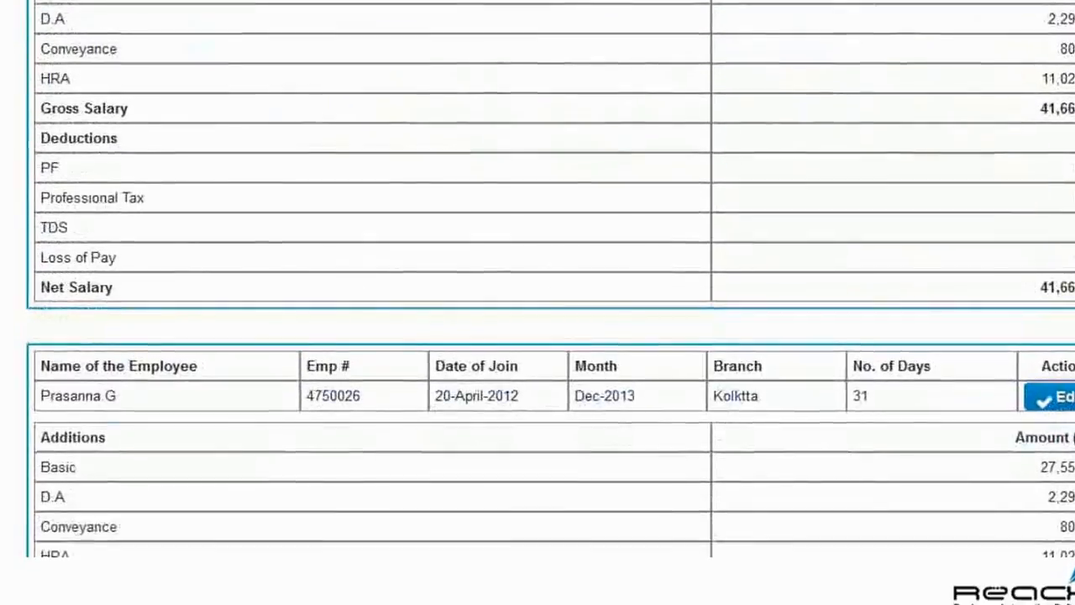
scroll(538, 336, down, 7)
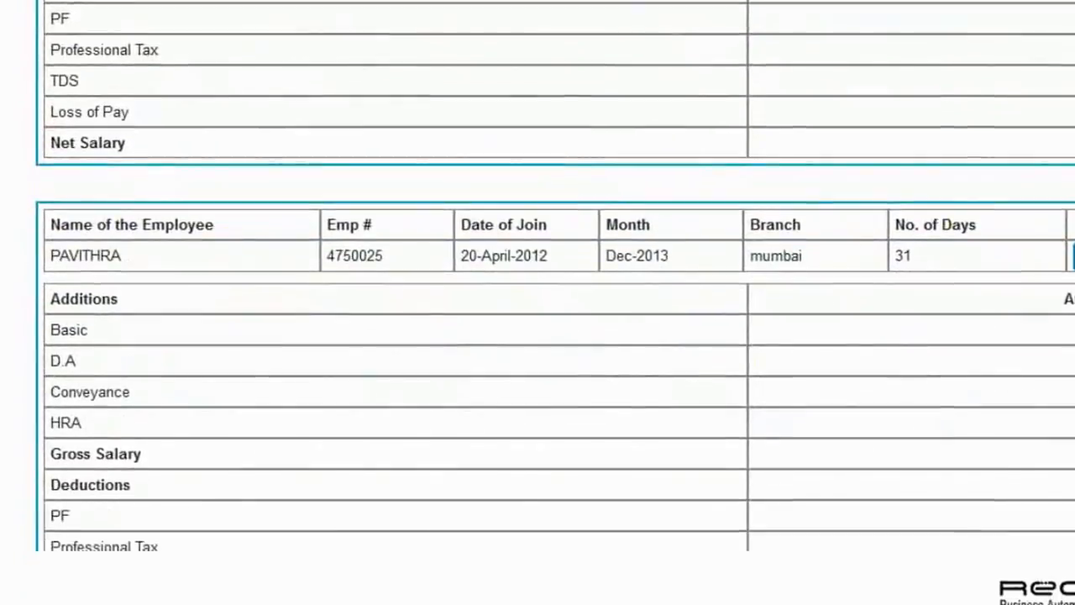
scroll(537, 336, up, 17)
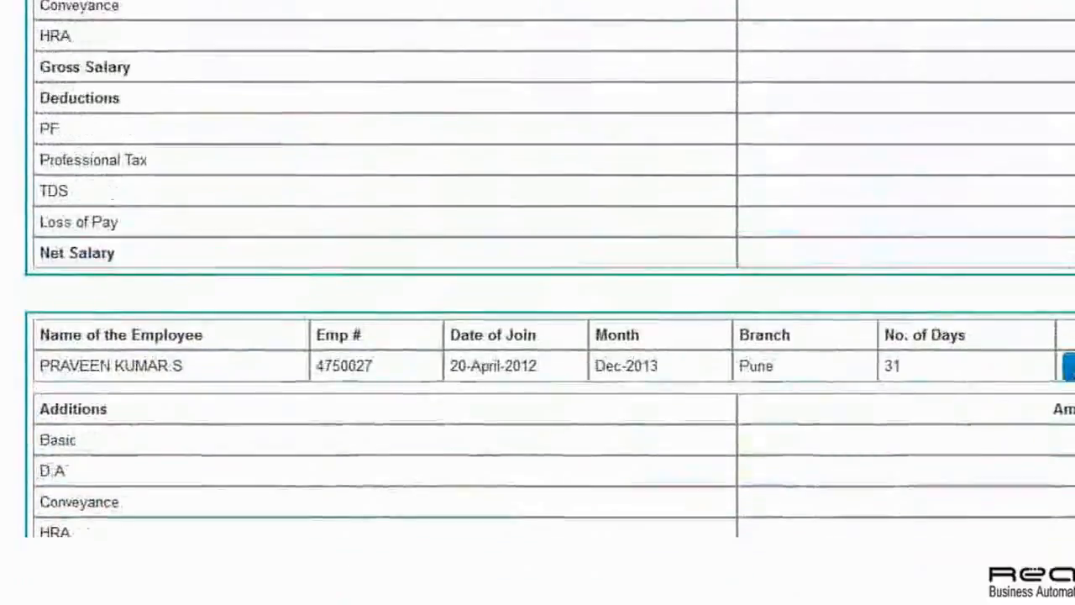
scroll(537, 336, up, 15)
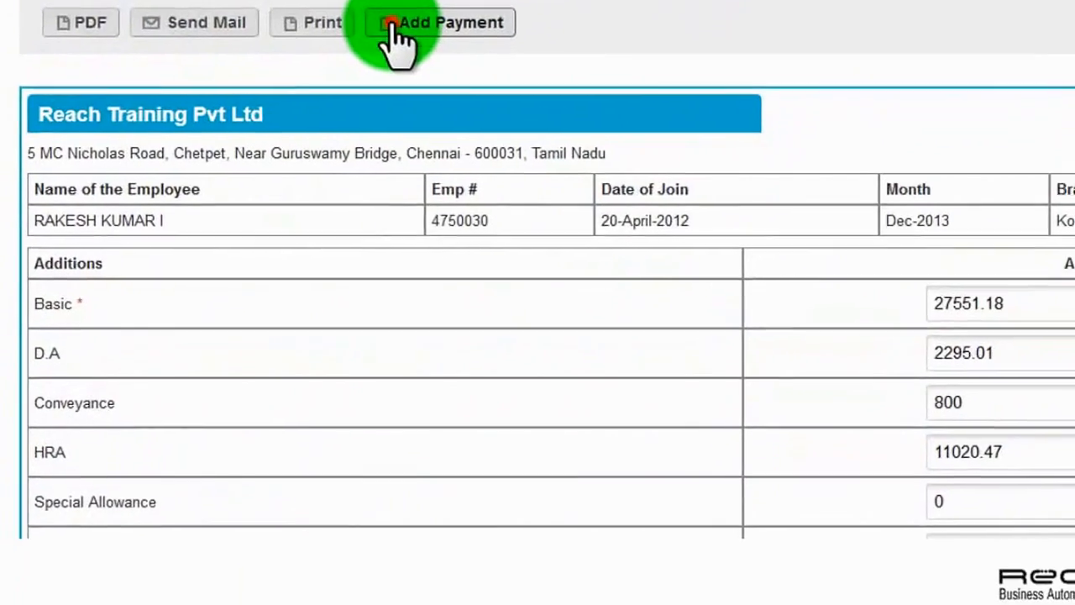
Add a payment of 41667 dated 02/01/2014 by State Bank of India to the first employee's payslip, with the note "Full salary".
click(395, 103)
click(525, 172)
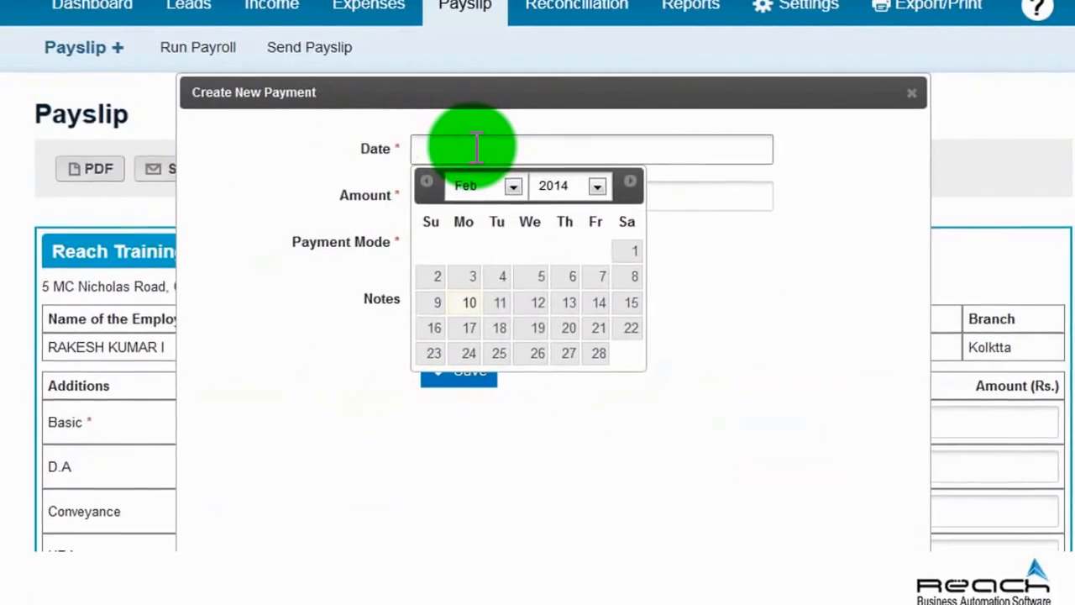
click(501, 183)
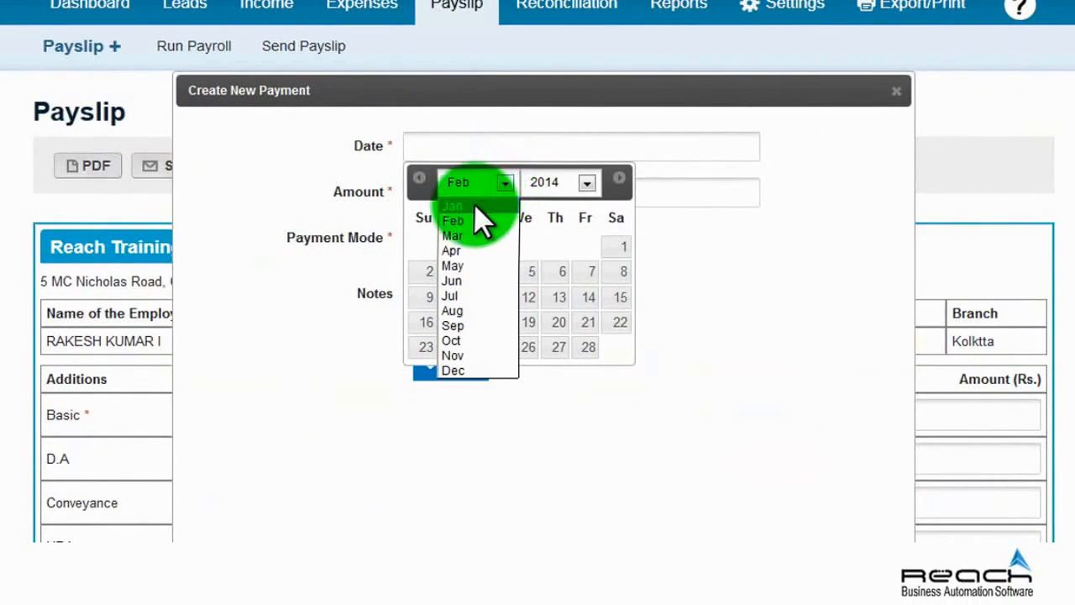
click(476, 205)
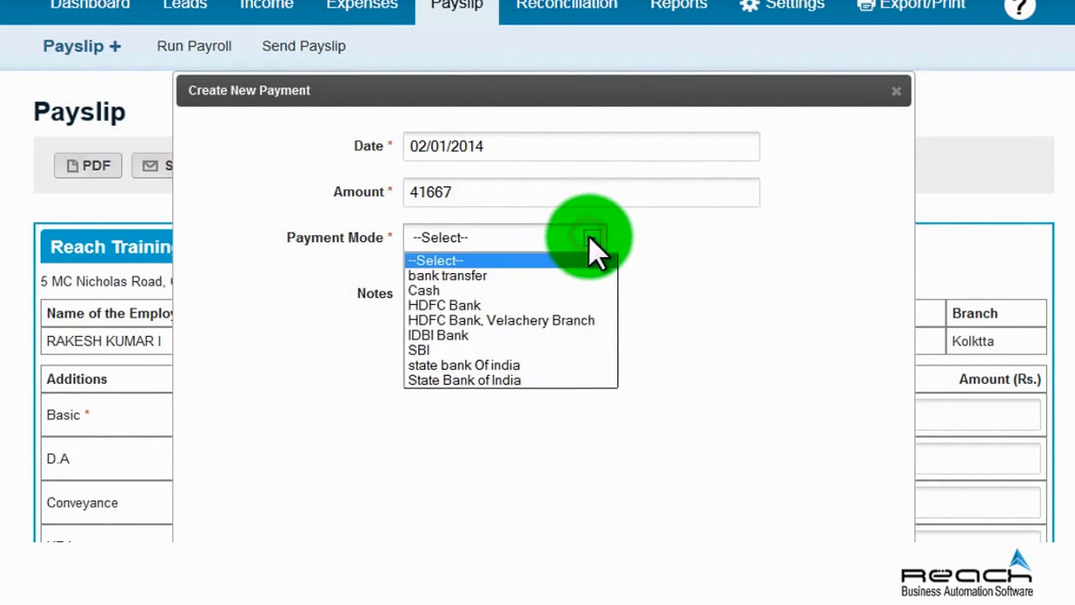
click(543, 380)
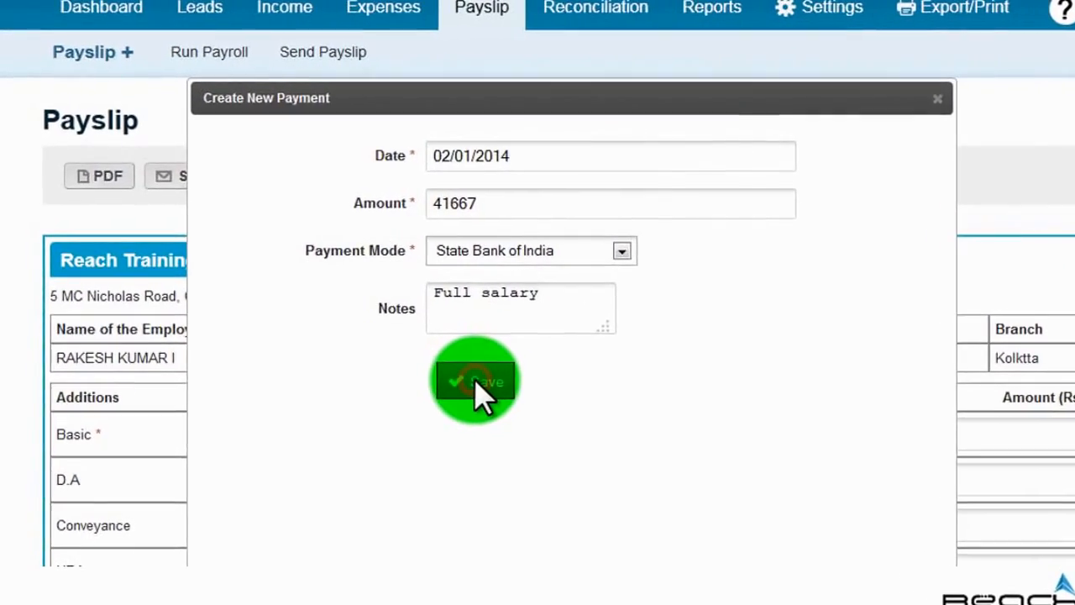
click(469, 378)
Set the TDS deduction to 2500 on the Delhi employee's Dec 2013 payslip and save it.
scroll(1061, 437, down, 10)
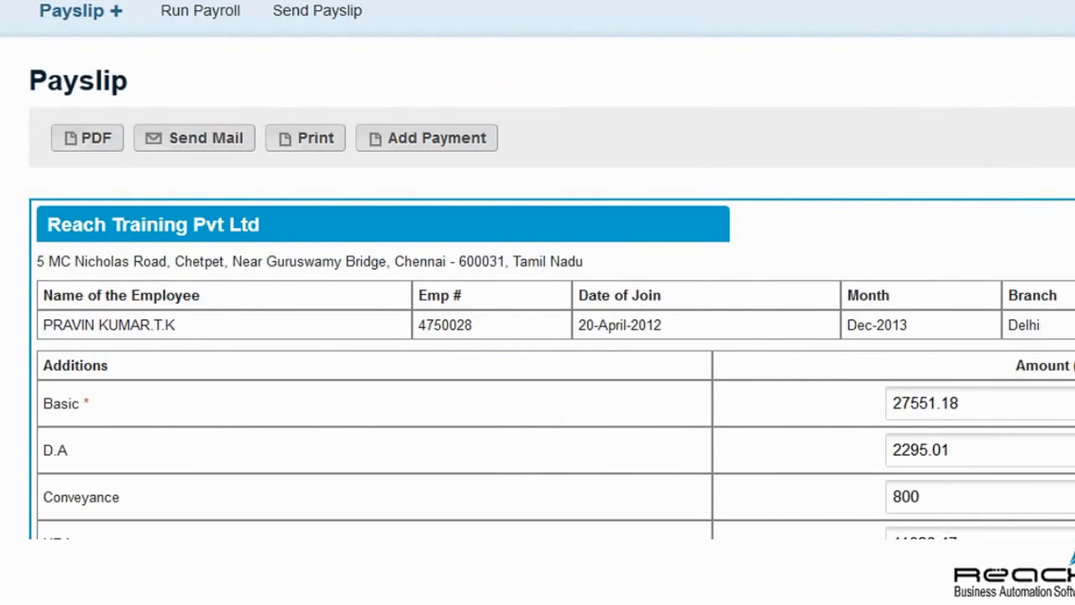
scroll(538, 336, down, 3)
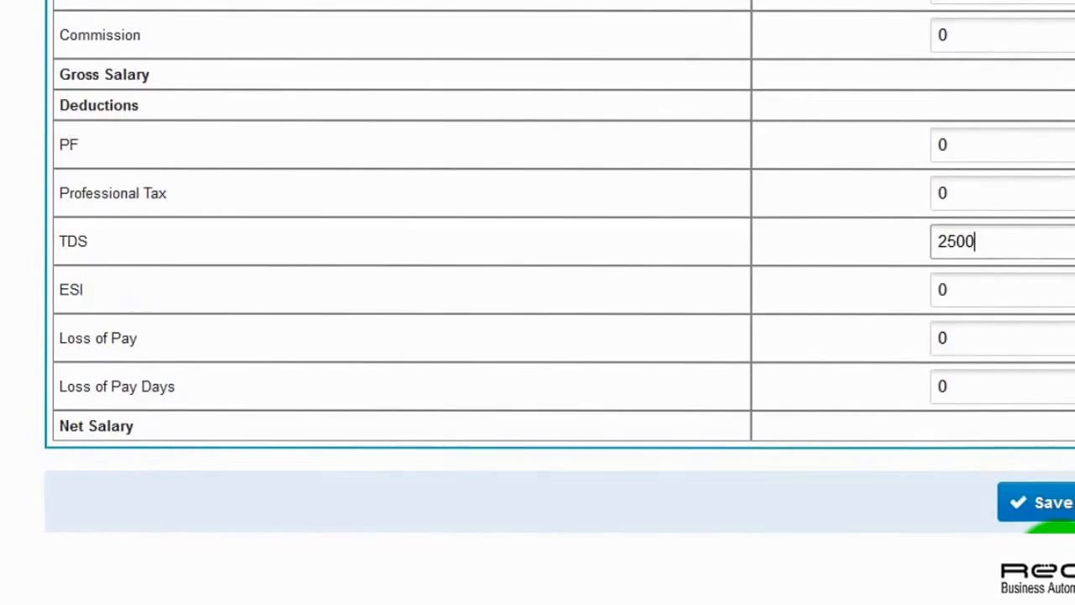
click(1046, 504)
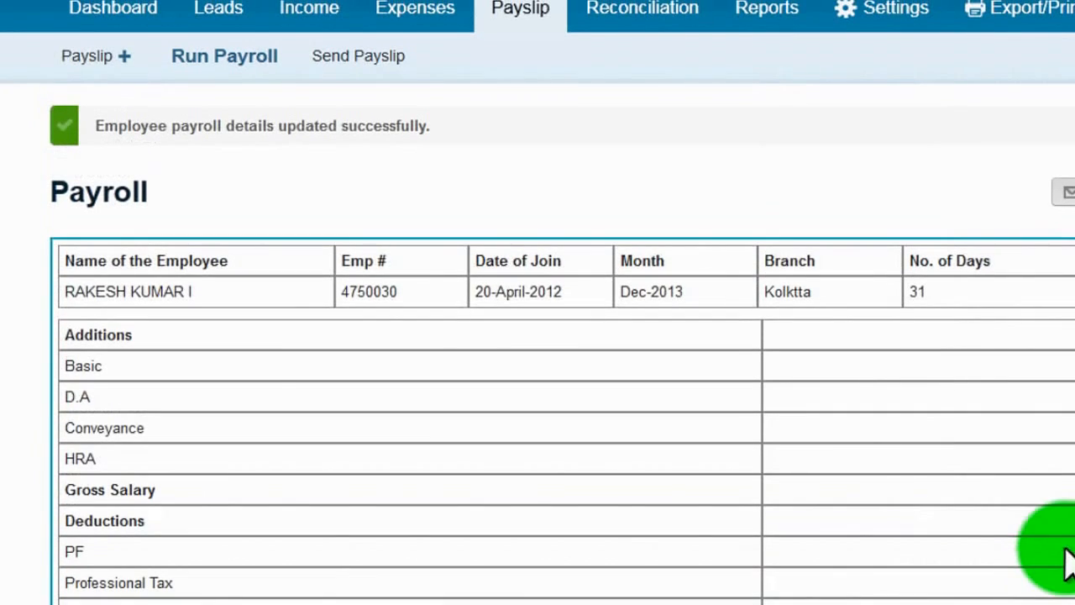
Send the payslips for salary month Dec 2013 by mail.
click(511, 12)
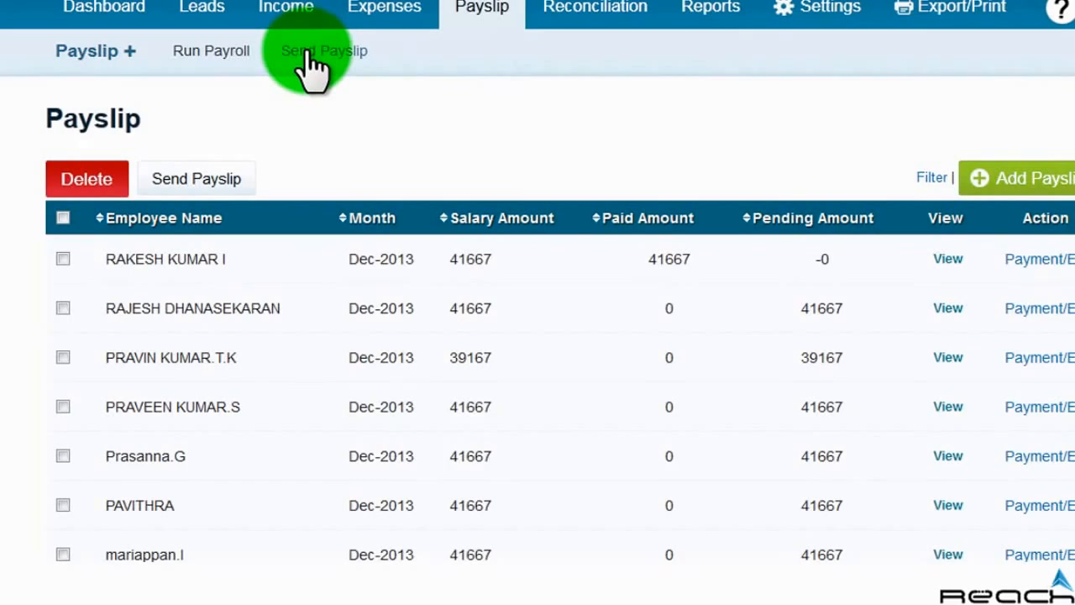
click(309, 58)
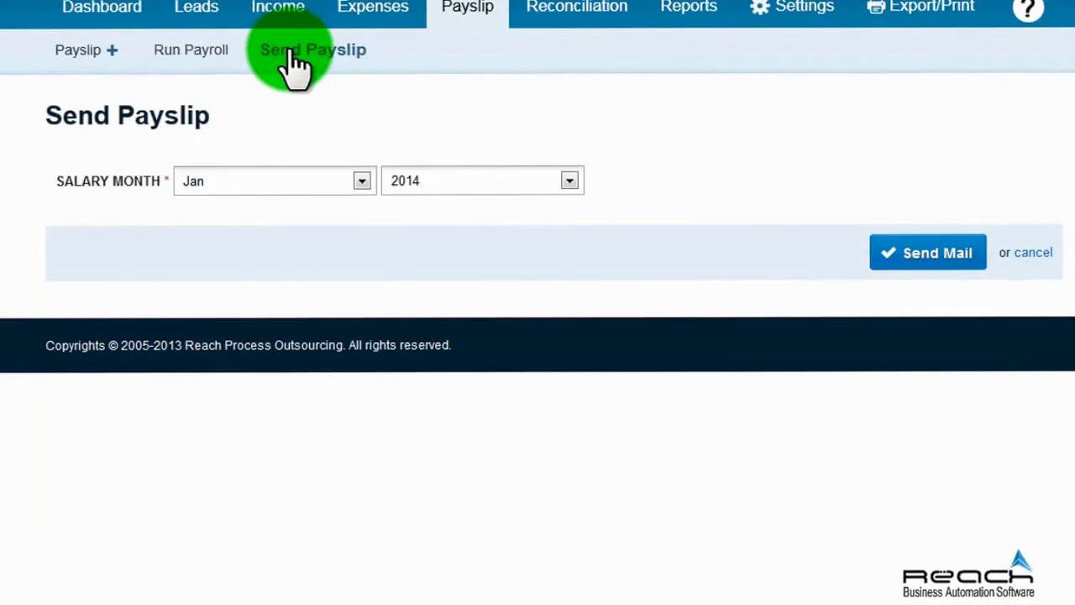
click(358, 183)
click(319, 394)
click(566, 178)
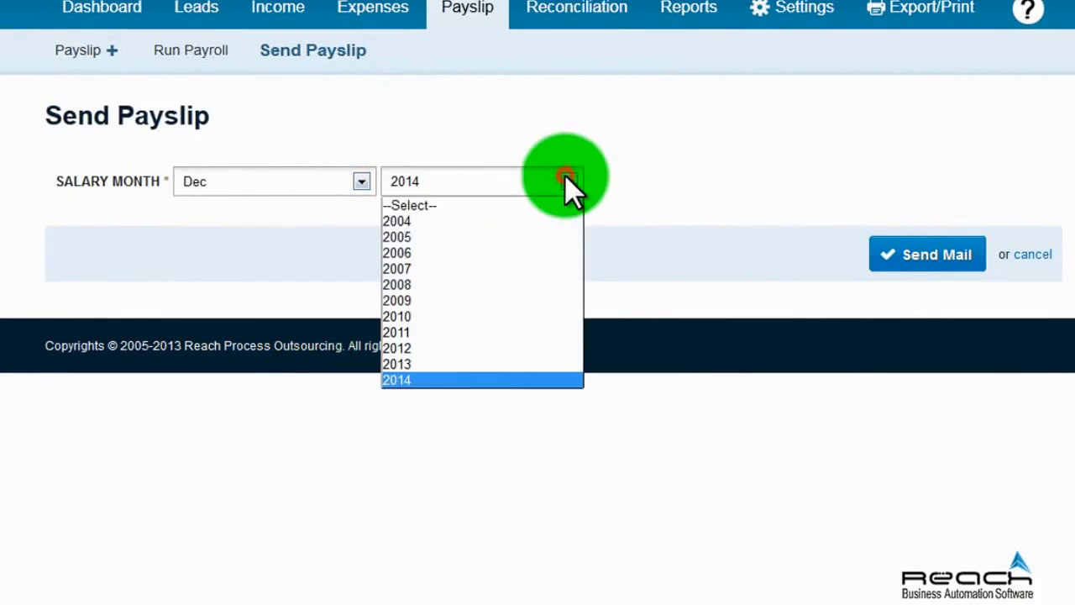
click(488, 366)
click(916, 256)
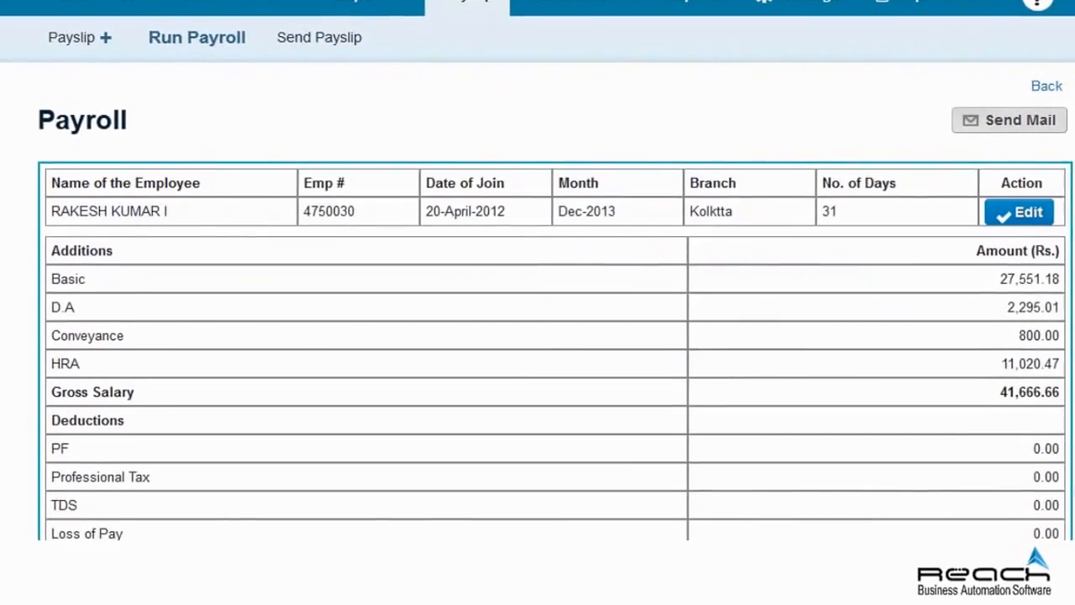
Compose a pay slip mail from the generated Dec 2013 payroll with the subject "Dec Salary Slip" and start its message.
scroll(538, 303, down, 3)
scroll(538, 303, up, 4)
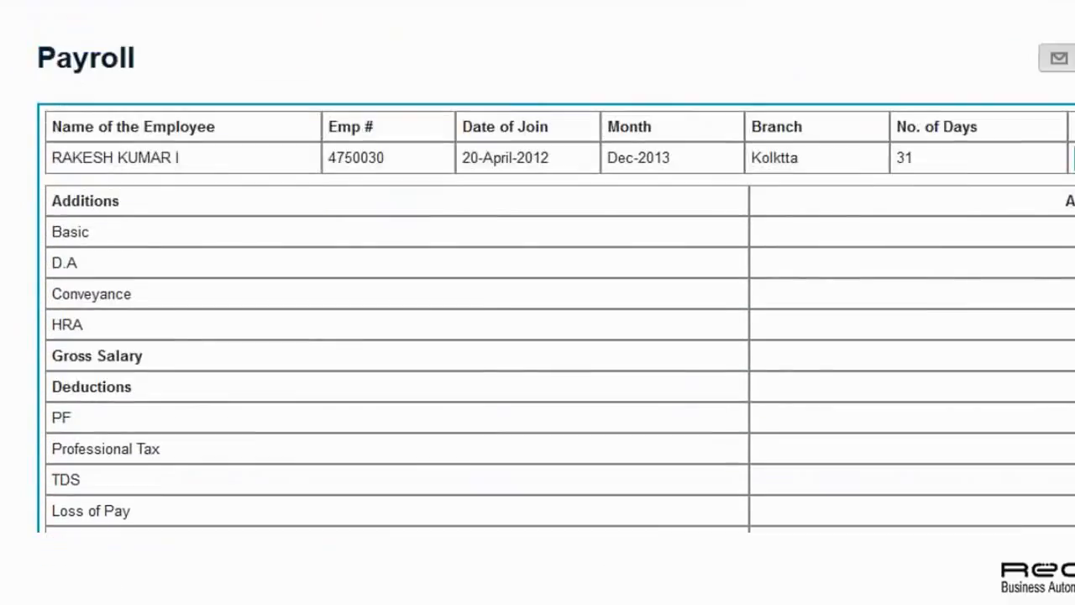
click(1060, 147)
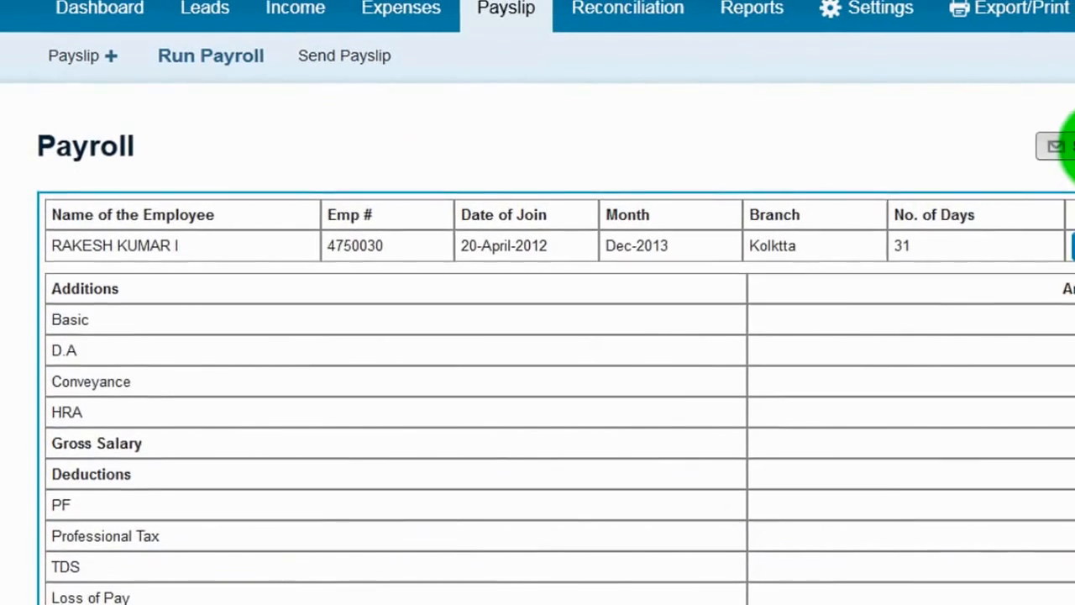
click(558, 204)
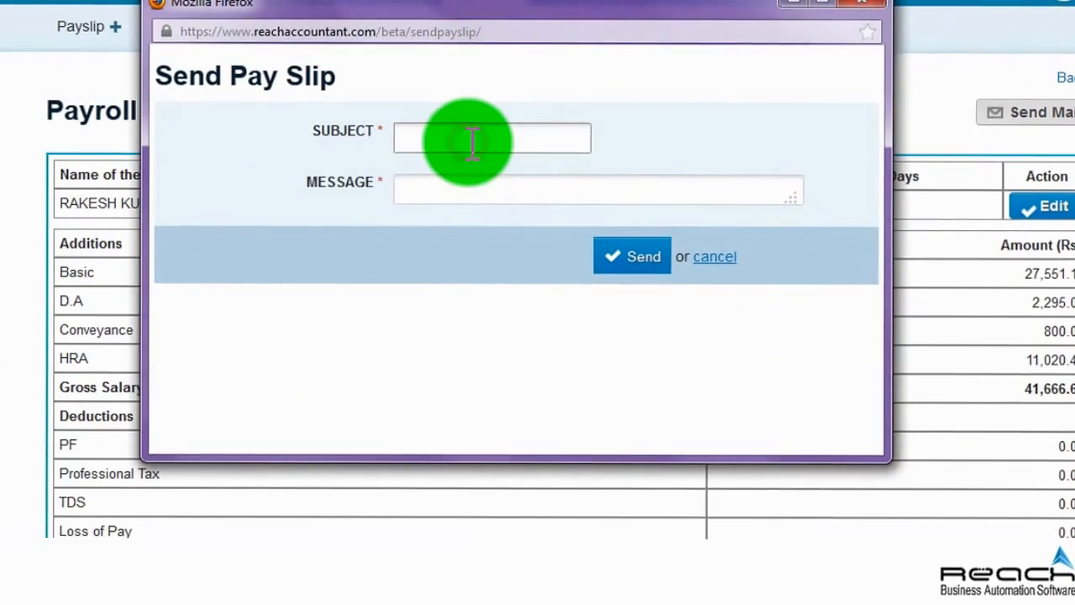
click(473, 143)
text(Dec Salary Slip)
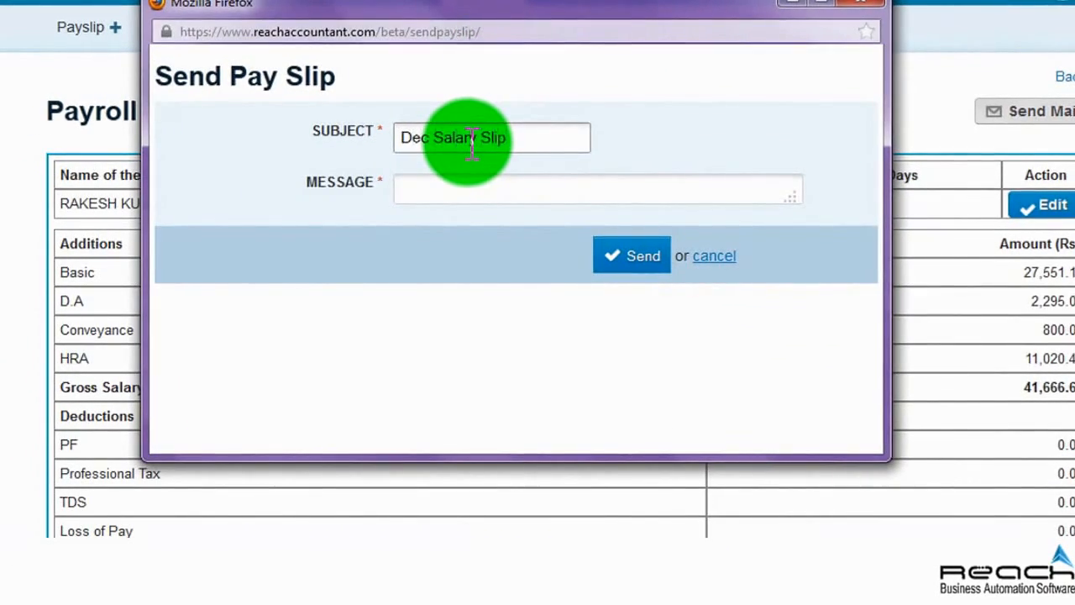
click(456, 183)
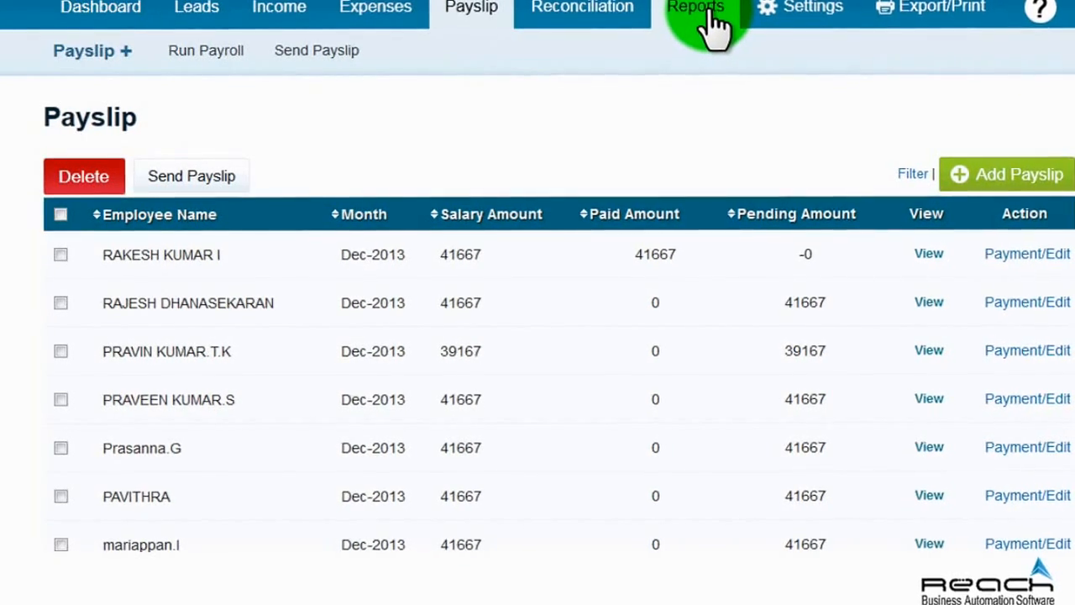
Open the Payroll report for export, set its start date to 01/12/2013 and begin choosing the end date.
click(713, 26)
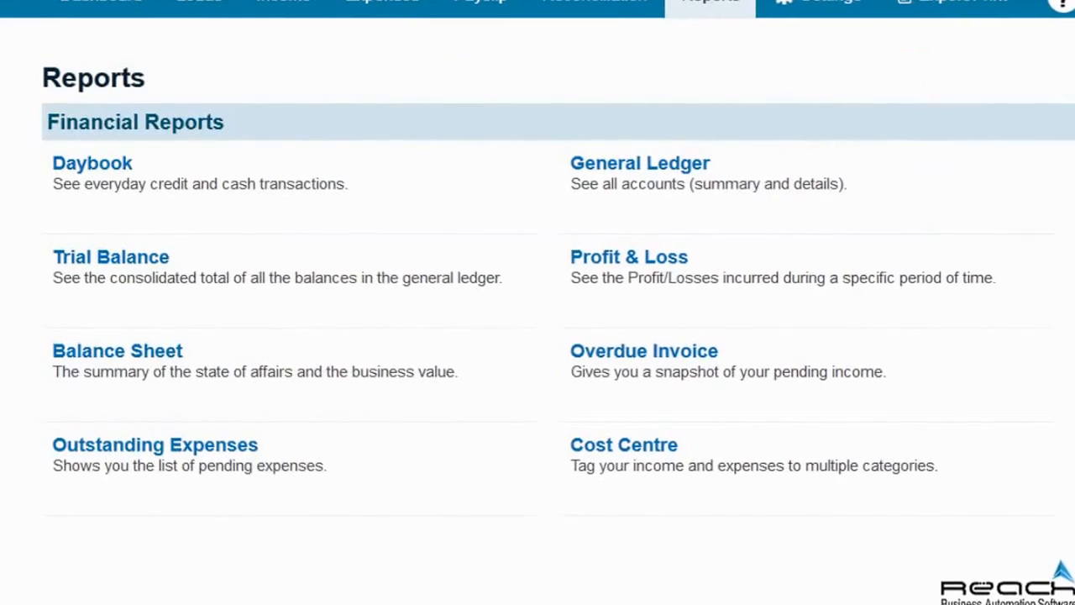
scroll(538, 303, down, 5)
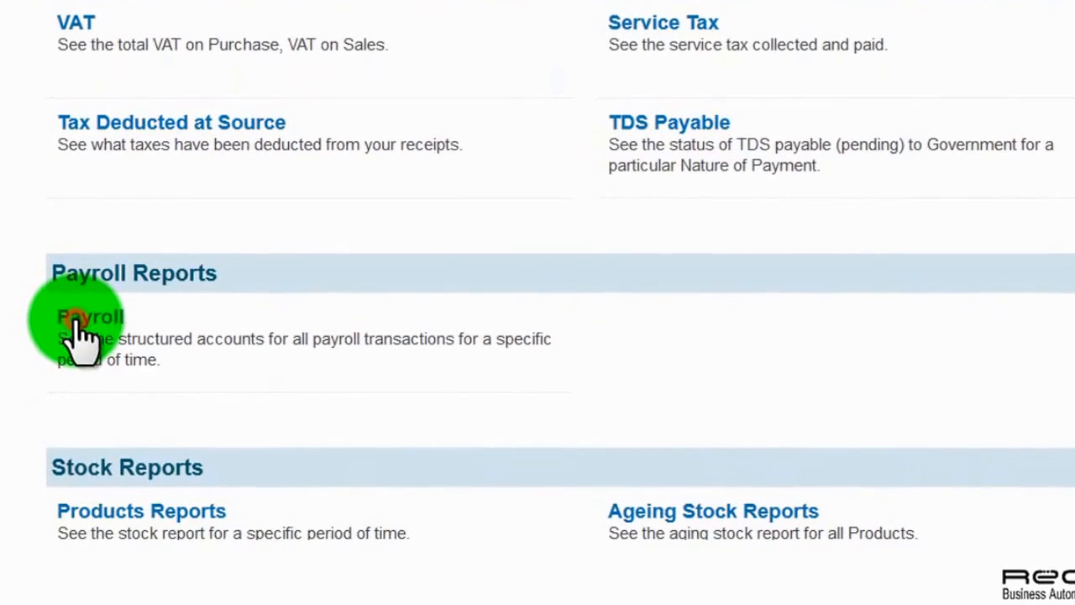
click(77, 319)
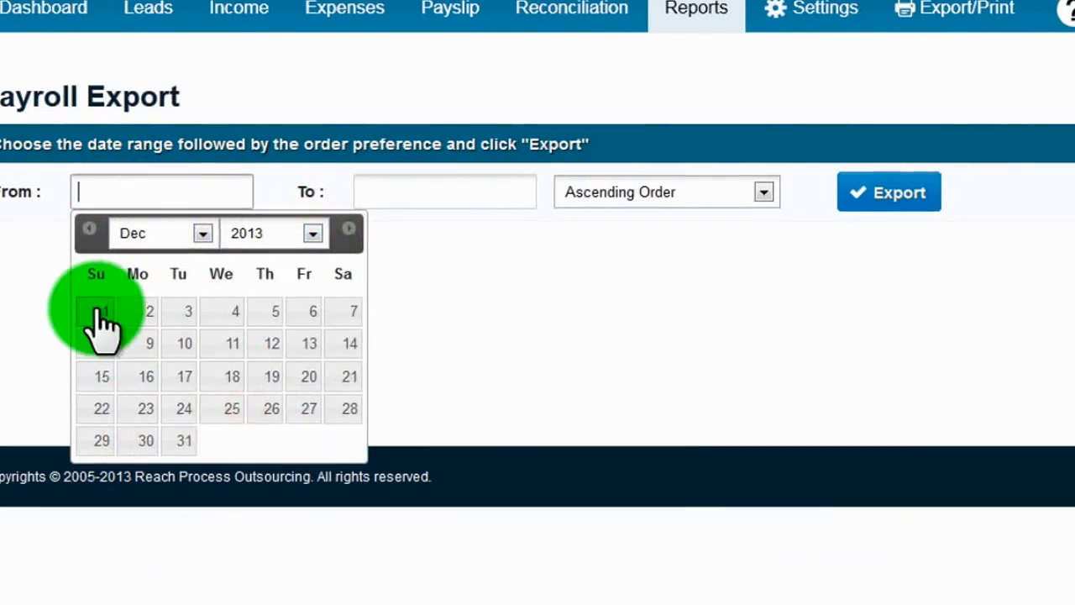
click(97, 311)
click(372, 193)
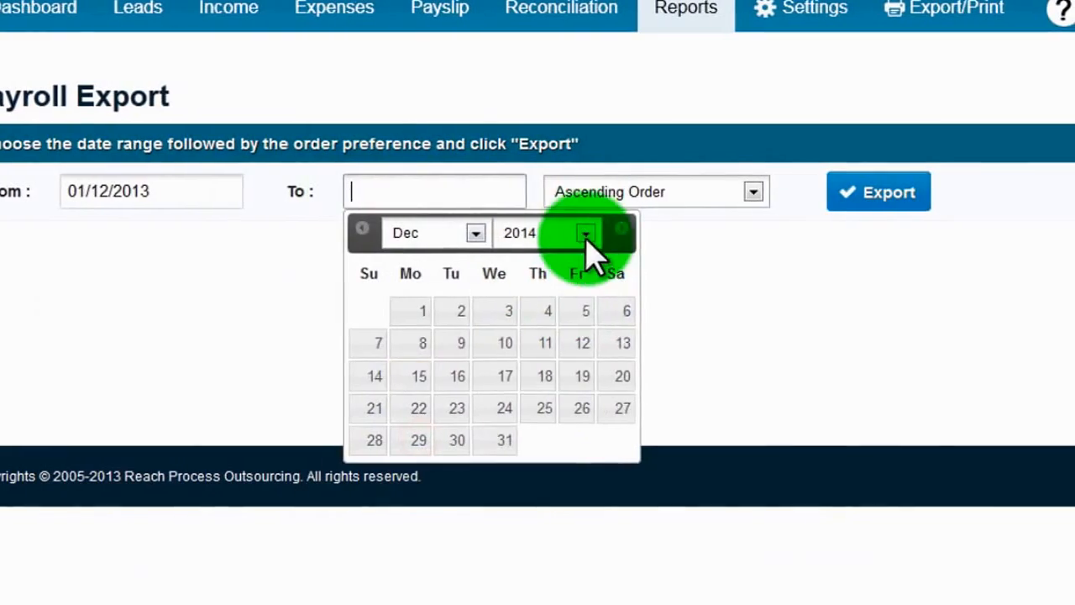